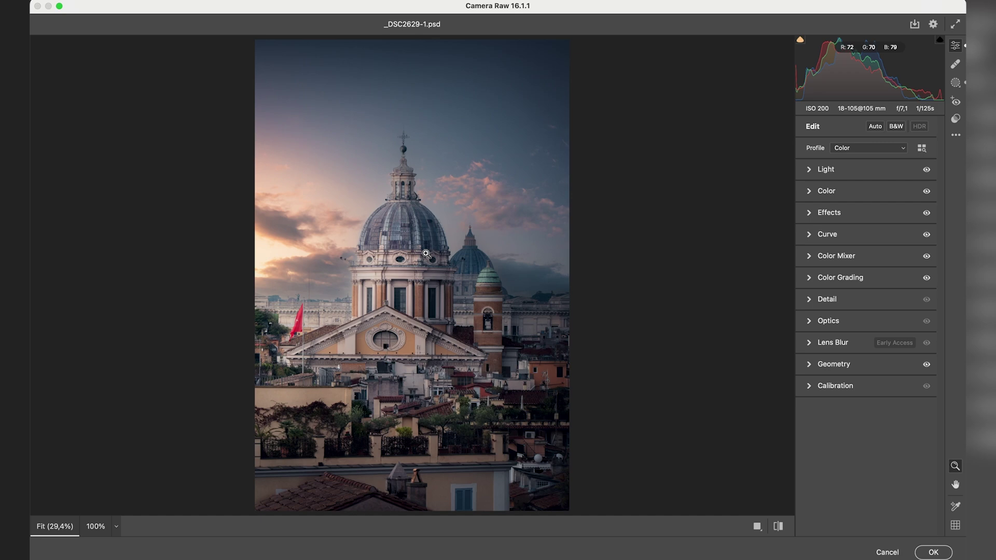
Step: Add a new radial gradient mask with its ellipse over the sky and upper dome
{"action": "left_click", "coordinate": [956, 82]}
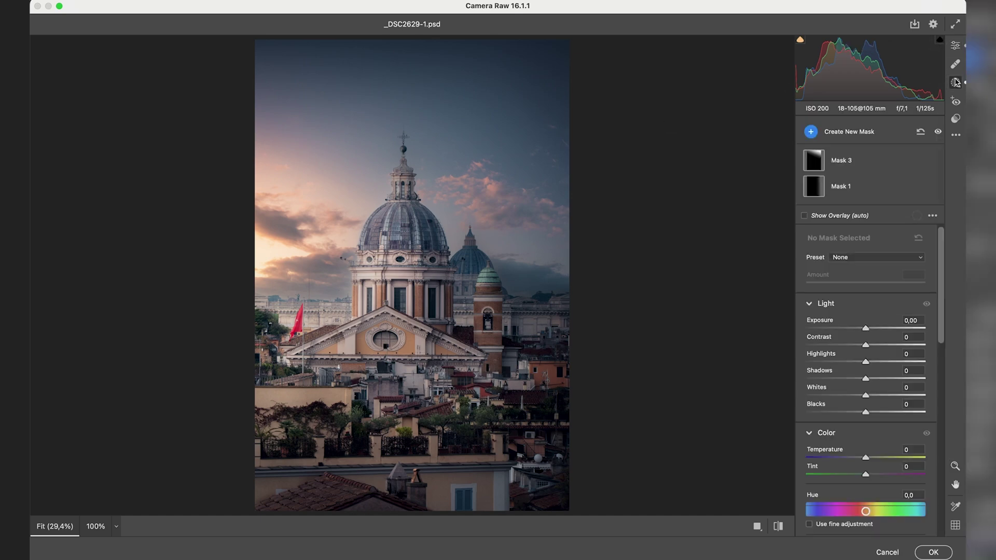
{"action": "left_click", "coordinate": [848, 131]}
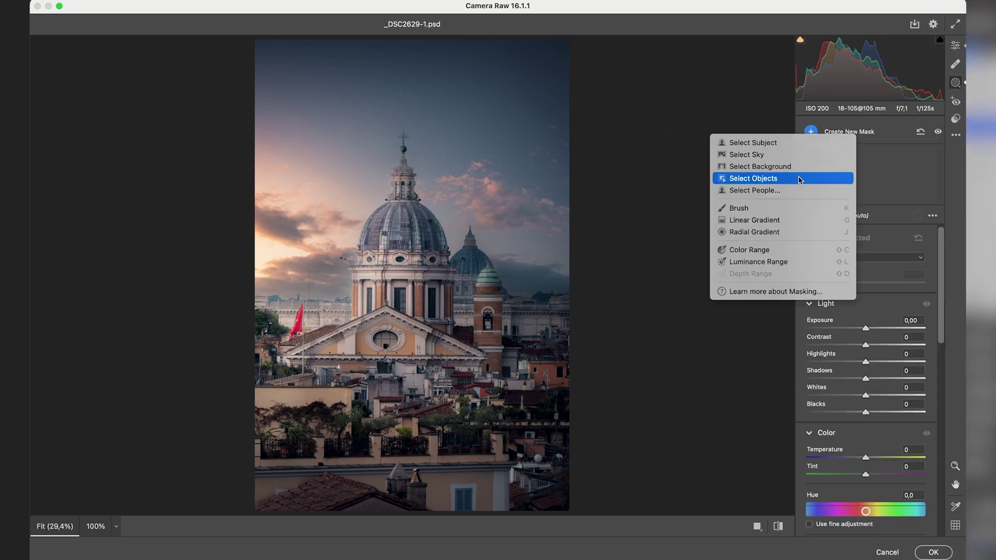
{"action": "left_click", "coordinate": [767, 237]}
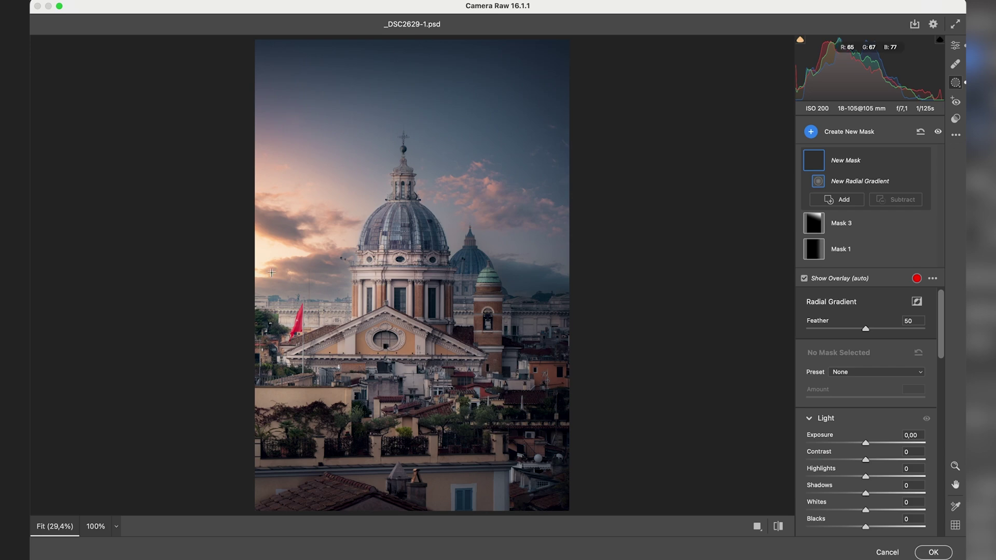
{"action": "left_click_drag", "start_coordinate": [313, 199], "coordinate": [492, 314]}
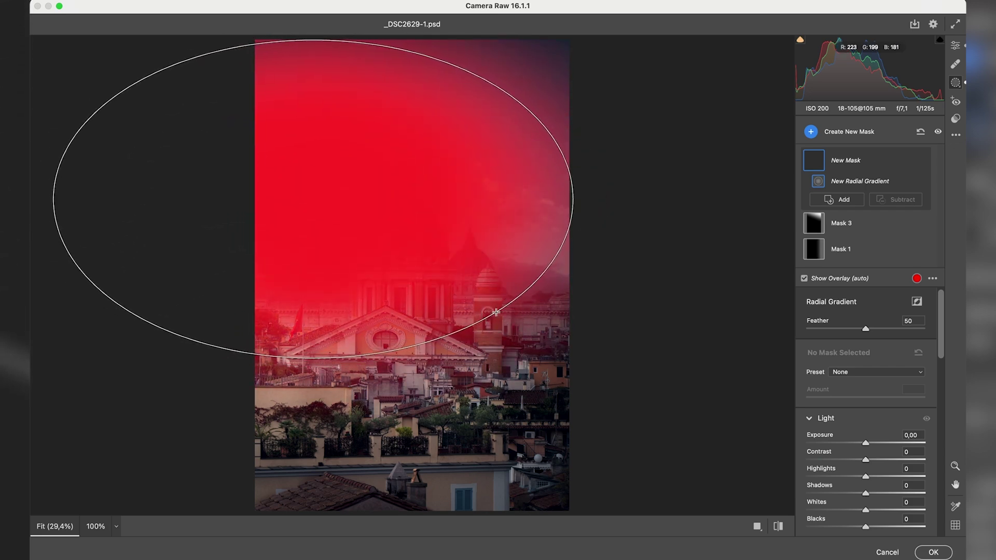
Step: Move the radial gradient's centre just past the photo's left edge
{"action": "left_click_drag", "start_coordinate": [492, 313], "coordinate": [495, 312]}
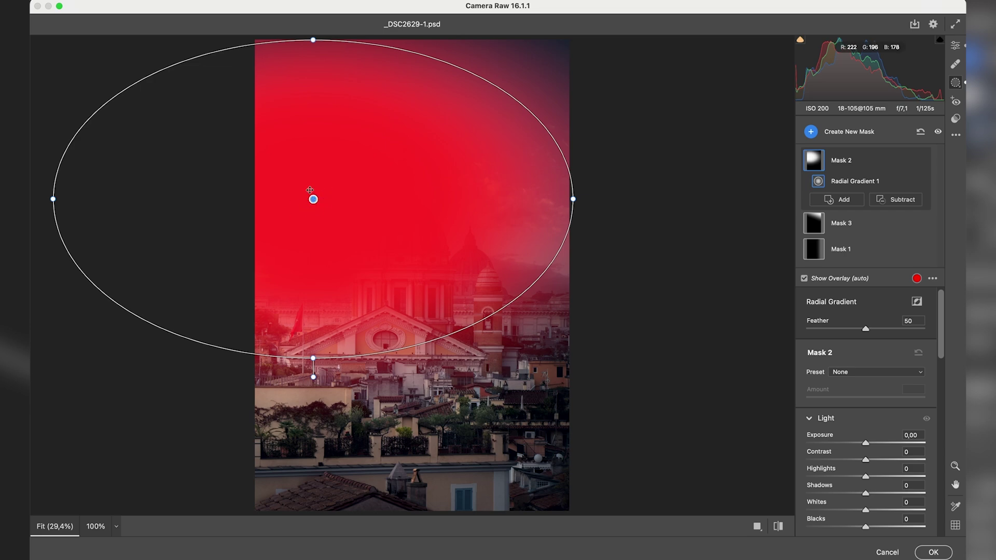
{"action": "left_click_drag", "start_coordinate": [314, 199], "coordinate": [814, 418]}
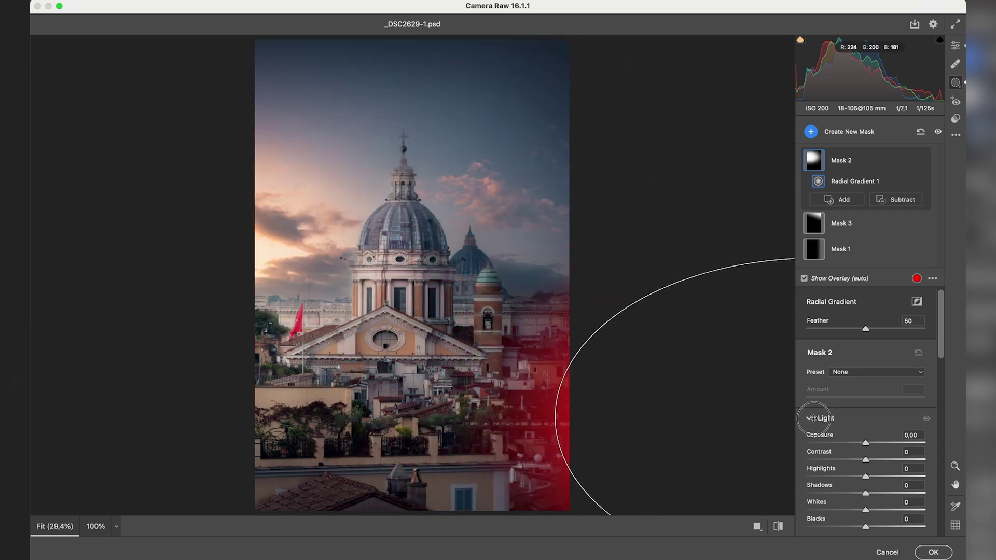
{"action": "left_click_drag", "start_coordinate": [814, 419], "coordinate": [811, 418]}
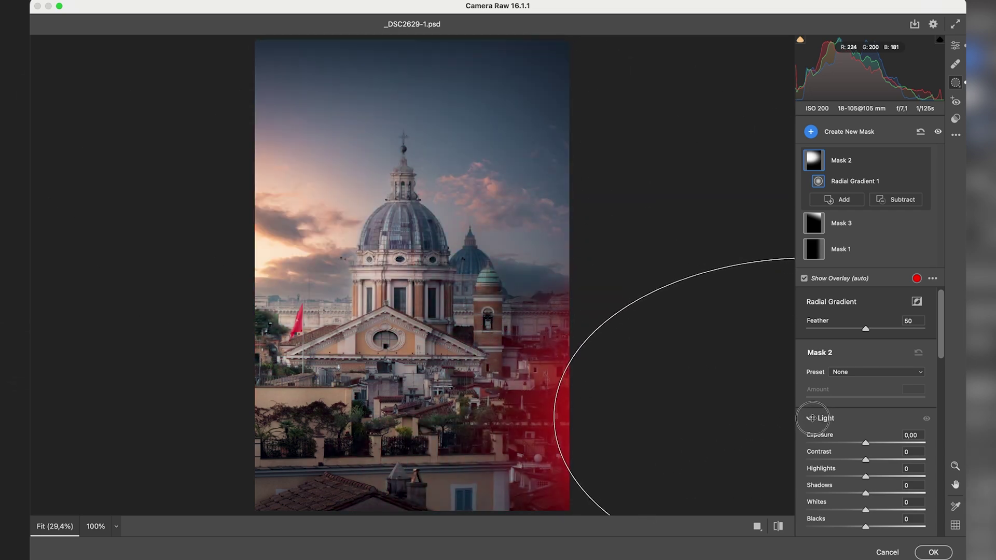
{"action": "mouse_move", "coordinate": [810, 418]}
{"action": "left_mouse_down"}
{"action": "mouse_move", "coordinate": [430, 325]}
{"action": "mouse_move", "coordinate": [738, 302]}
{"action": "mouse_move", "coordinate": [272, 267]}
{"action": "mouse_move", "coordinate": [91, 218]}
{"action": "mouse_move", "coordinate": [129, 210]}
{"action": "mouse_move", "coordinate": [75, 216]}
{"action": "left_mouse_up"}
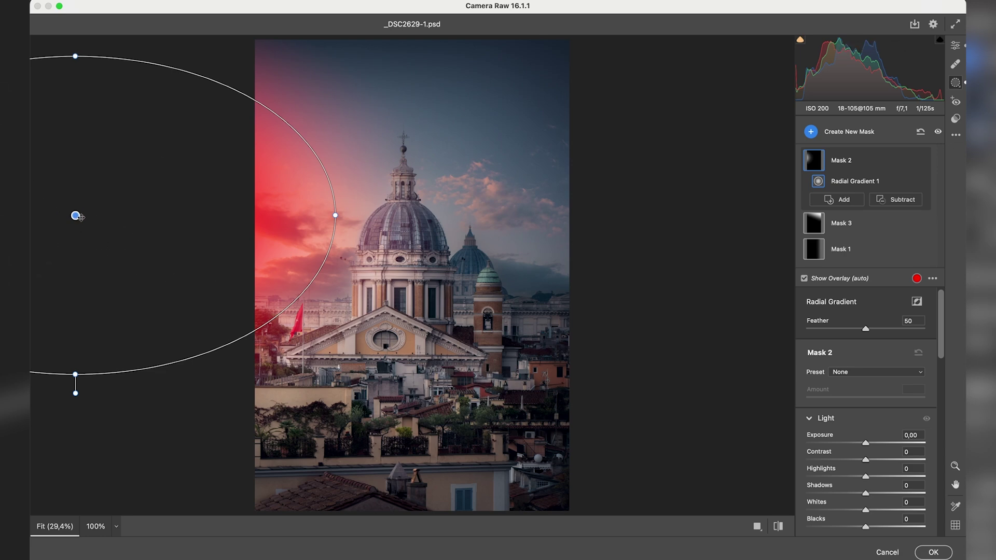
{"action": "mouse_move", "coordinate": [76, 217]}
{"action": "left_mouse_down"}
{"action": "mouse_move", "coordinate": [60, 218]}
{"action": "mouse_move", "coordinate": [102, 217]}
{"action": "left_mouse_up"}
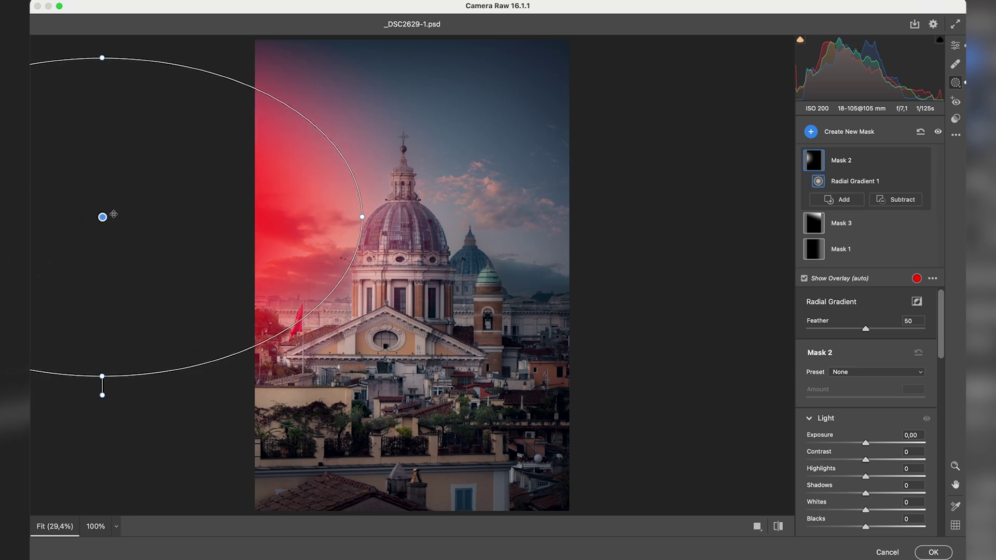
Step: Tilt the gradient ellipse slightly clockwise and nudge it right
{"action": "left_click_drag", "start_coordinate": [246, 75], "coordinate": [335, 145]}
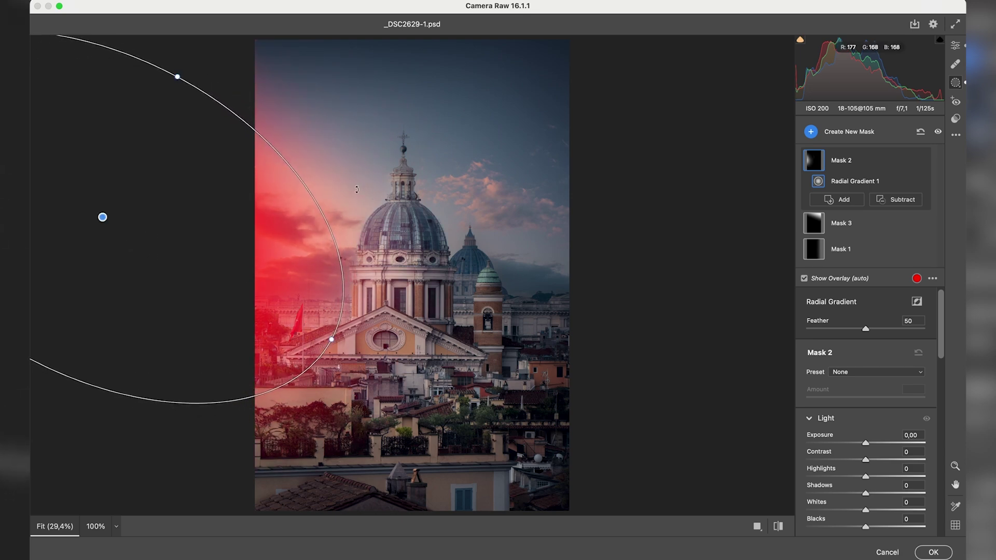
{"action": "left_click_drag", "start_coordinate": [318, 183], "coordinate": [327, 160]}
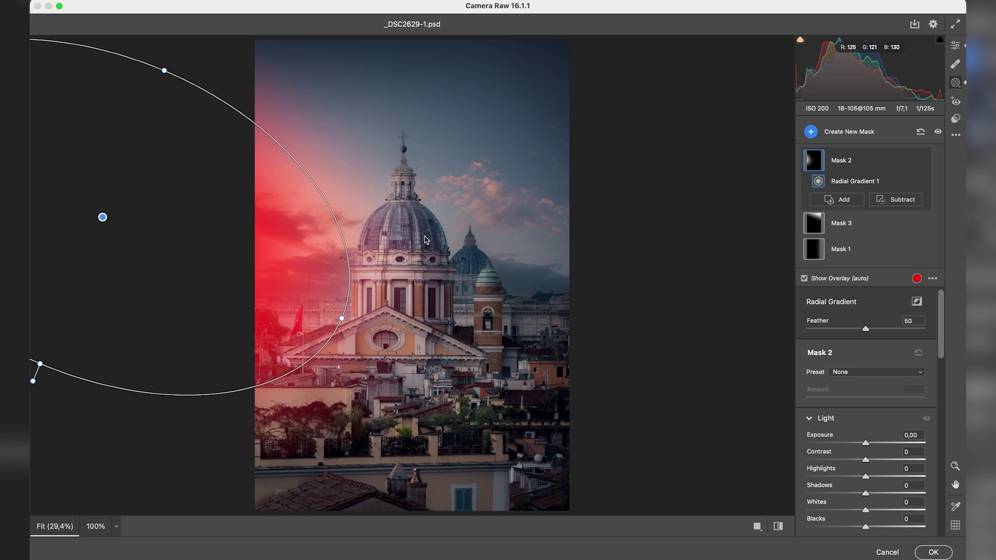
{"action": "mouse_move", "coordinate": [216, 267]}
{"action": "left_mouse_down"}
{"action": "mouse_move", "coordinate": [252, 255]}
{"action": "mouse_move", "coordinate": [241, 266]}
{"action": "left_mouse_up"}
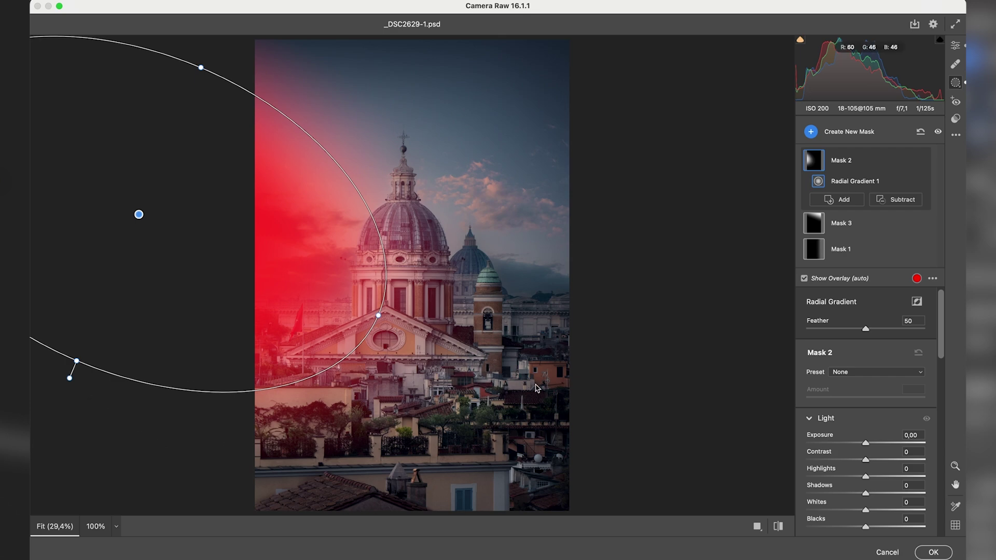
{"action": "scroll", "coordinate": [872, 410], "scroll_direction": "down", "scroll_amount": 2}
{"action": "scroll", "coordinate": [872, 410], "scroll_direction": "down", "scroll_amount": 2}
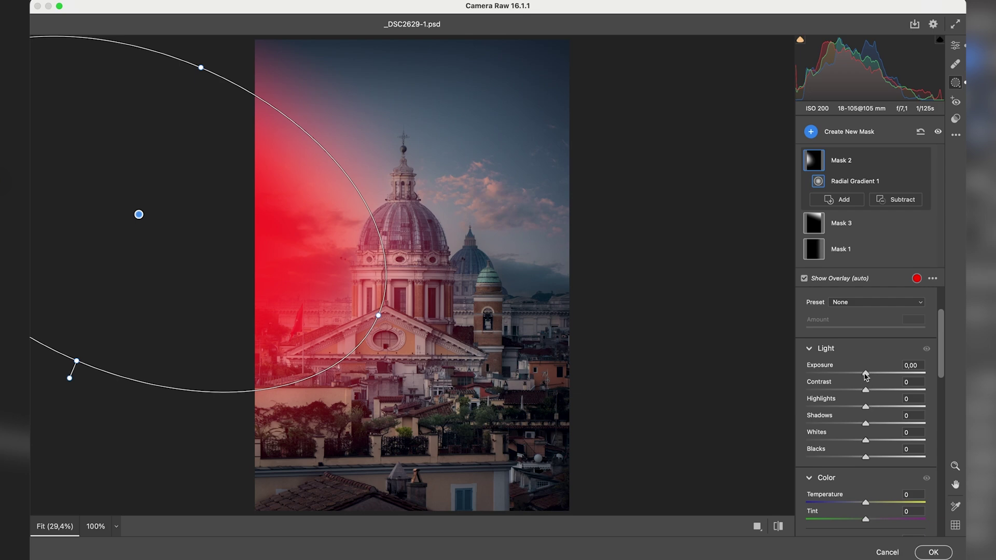
Step: Give Mask 2 Exposure +0,60 and Temperature +33 for a warm glow
{"action": "left_click_drag", "start_coordinate": [865, 373], "coordinate": [872, 373]}
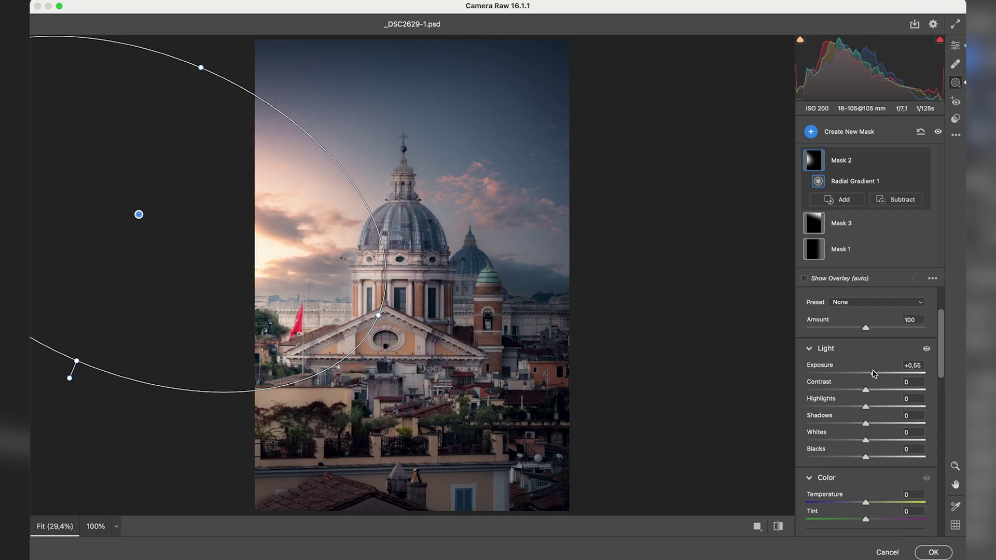
{"action": "scroll", "coordinate": [855, 401], "scroll_direction": "down", "scroll_amount": 1}
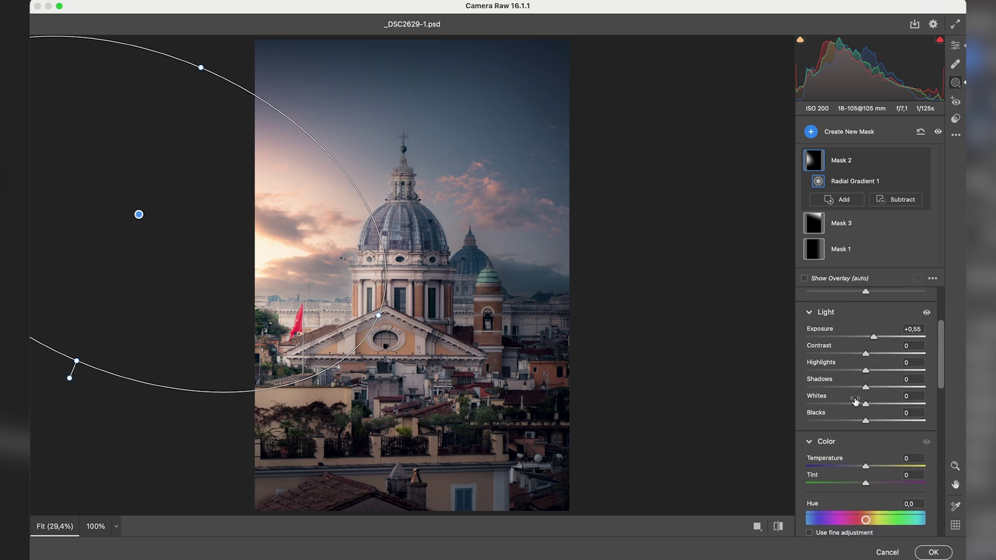
{"action": "left_click_drag", "start_coordinate": [866, 466], "coordinate": [888, 467]}
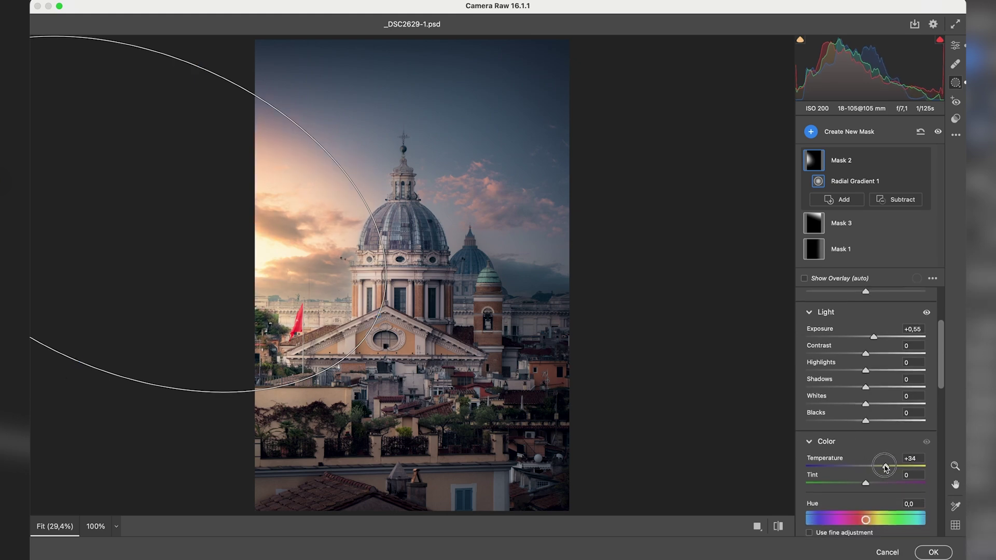
{"action": "left_click_drag", "start_coordinate": [885, 467], "coordinate": [885, 467]}
{"action": "left_click_drag", "start_coordinate": [874, 337], "coordinate": [873, 336]}
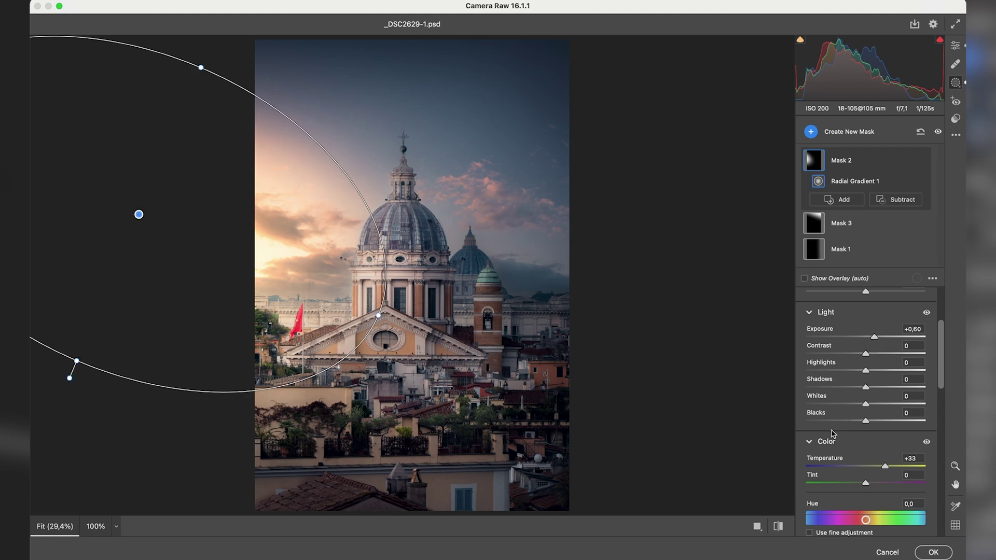
{"action": "scroll", "coordinate": [832, 434], "scroll_direction": "down", "scroll_amount": 2}
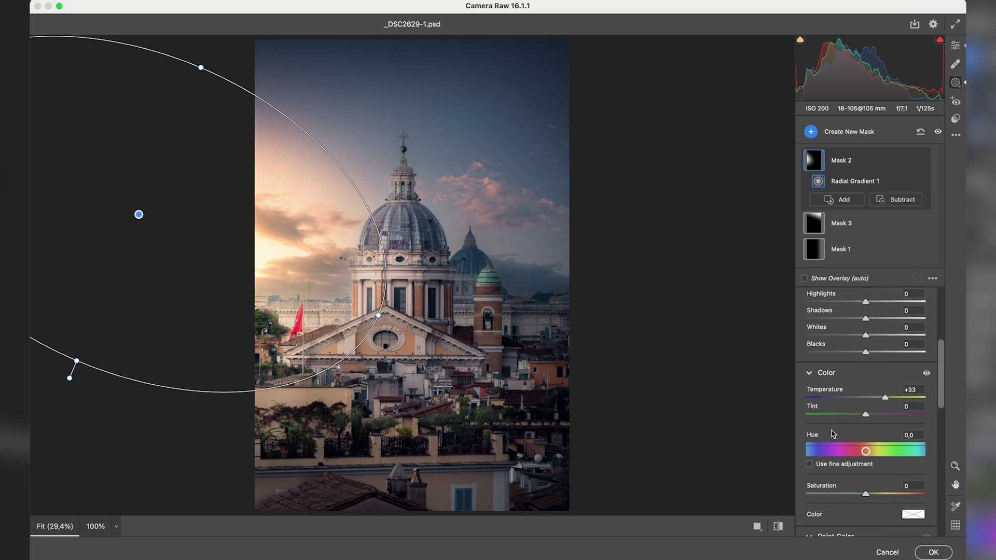
{"action": "scroll", "coordinate": [833, 433], "scroll_direction": "down", "scroll_amount": 1}
{"action": "scroll", "coordinate": [832, 433], "scroll_direction": "down", "scroll_amount": 3}
{"action": "scroll", "coordinate": [832, 433], "scroll_direction": "down", "scroll_amount": 1}
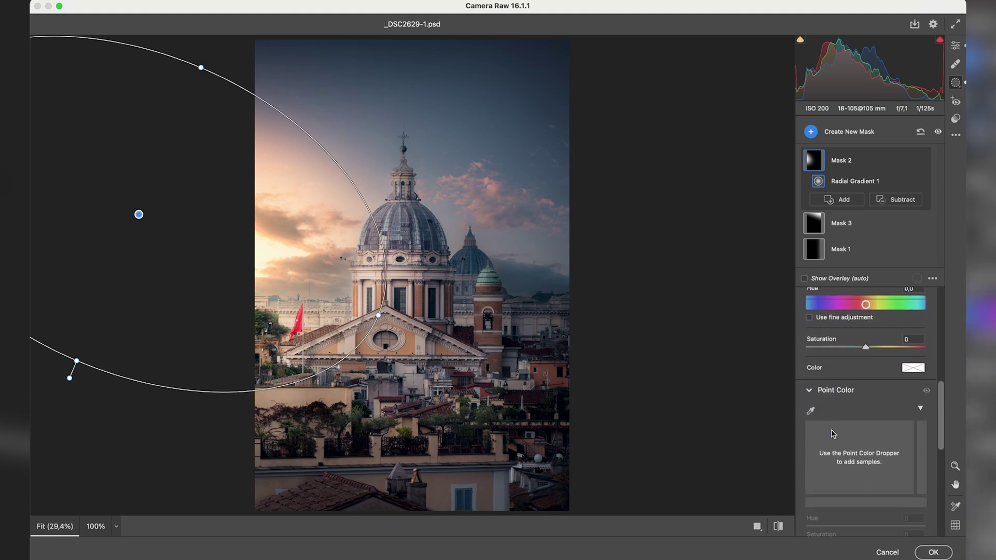
{"action": "scroll", "coordinate": [832, 433], "scroll_direction": "down", "scroll_amount": 3}
{"action": "scroll", "coordinate": [832, 433], "scroll_direction": "down", "scroll_amount": 2}
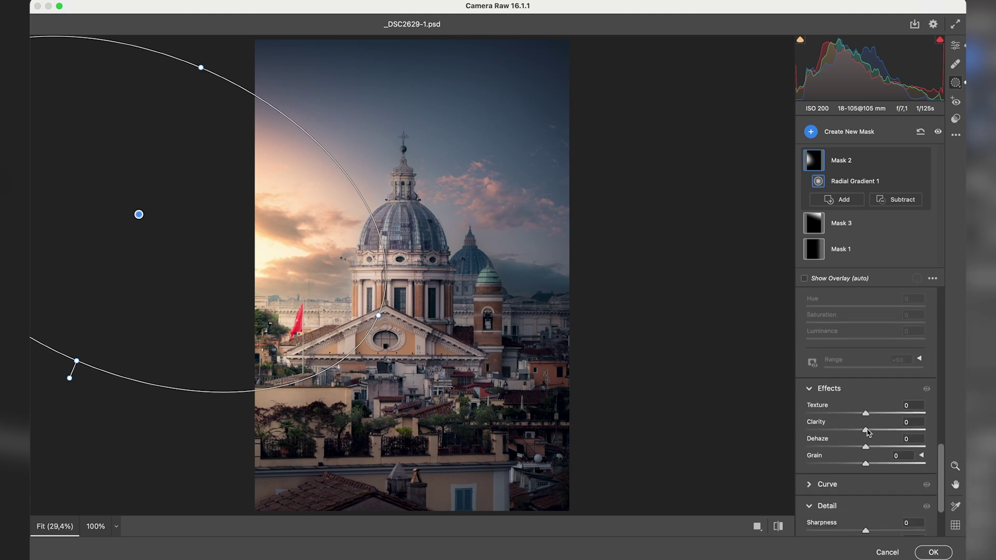
Step: Lower the mask's Clarity to -46 and Texture to -32
{"action": "mouse_move", "coordinate": [865, 431]}
{"action": "left_mouse_down"}
{"action": "mouse_move", "coordinate": [841, 438]}
{"action": "mouse_move", "coordinate": [852, 432]}
{"action": "mouse_move", "coordinate": [841, 429]}
{"action": "left_mouse_up"}
{"action": "left_click_drag", "start_coordinate": [866, 413], "coordinate": [855, 418]}
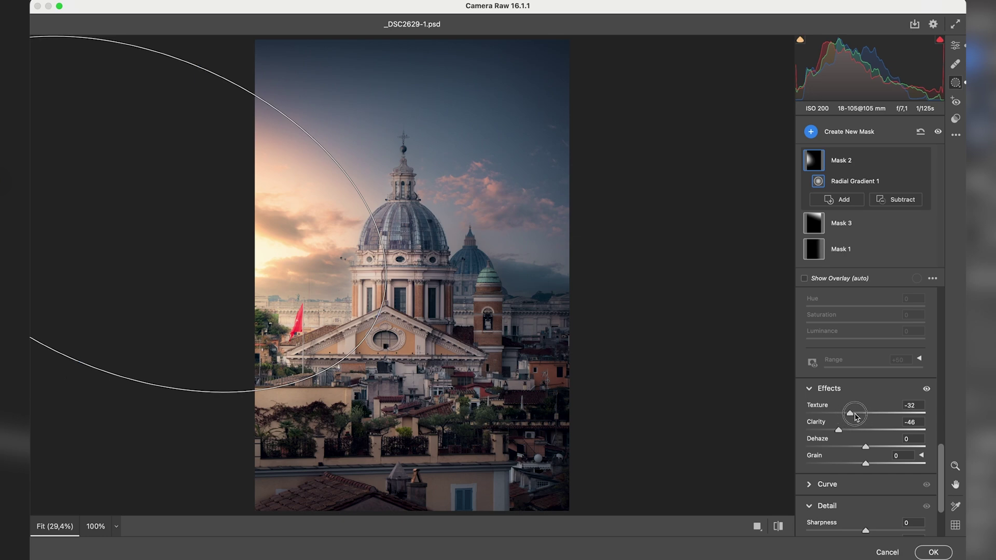
{"action": "scroll", "coordinate": [855, 416], "scroll_direction": "up", "scroll_amount": 5}
{"action": "scroll", "coordinate": [856, 417], "scroll_direction": "down", "scroll_amount": 2}
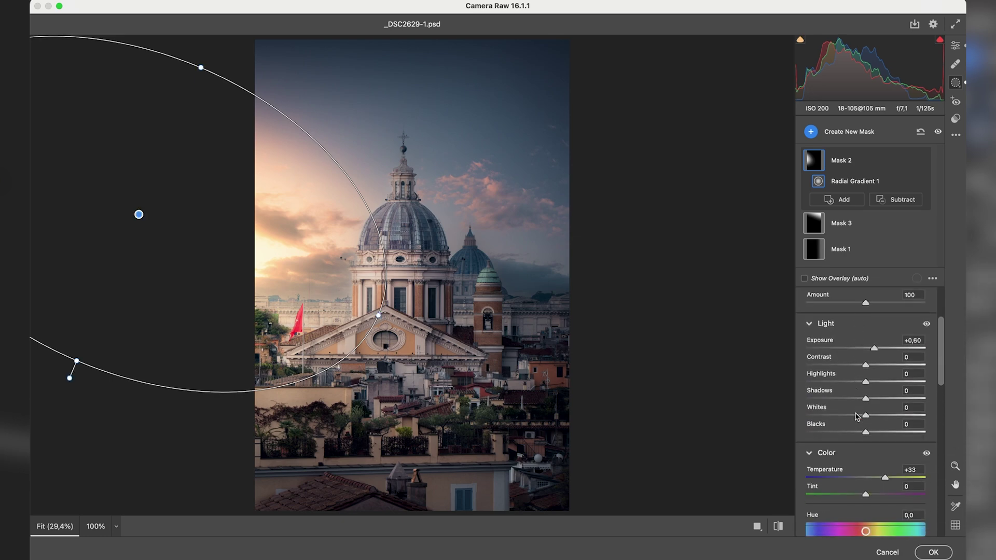
{"action": "scroll", "coordinate": [856, 416], "scroll_direction": "up", "scroll_amount": 1}
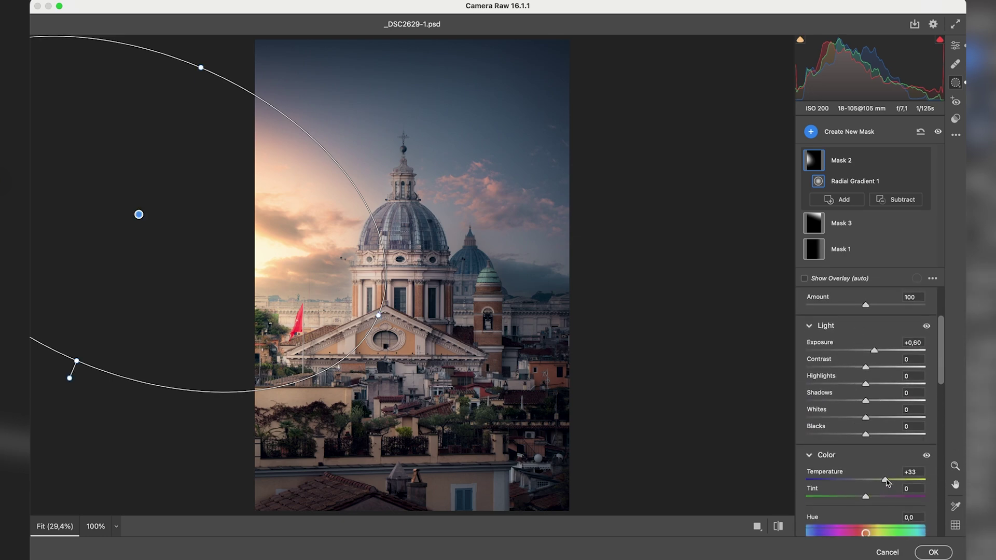
Step: Ease the mask to Temperature +30, Tint +2 and Exposure +0,55, then hide it
{"action": "left_click_drag", "start_coordinate": [884, 481], "coordinate": [865, 494]}
{"action": "left_click_drag", "start_coordinate": [876, 355], "coordinate": [876, 355]}
{"action": "left_click_drag", "start_coordinate": [876, 356], "coordinate": [876, 356]}
{"action": "left_click", "coordinate": [920, 162]}
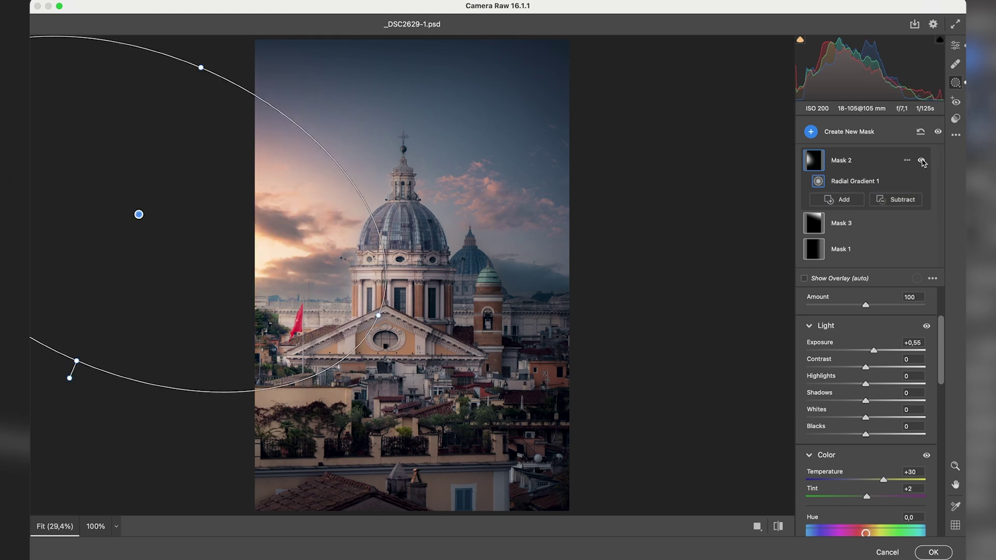
Step: Compare the mask on and off, then shrink, flatten and shift the ellipse up-right
{"action": "left_click", "coordinate": [923, 162]}
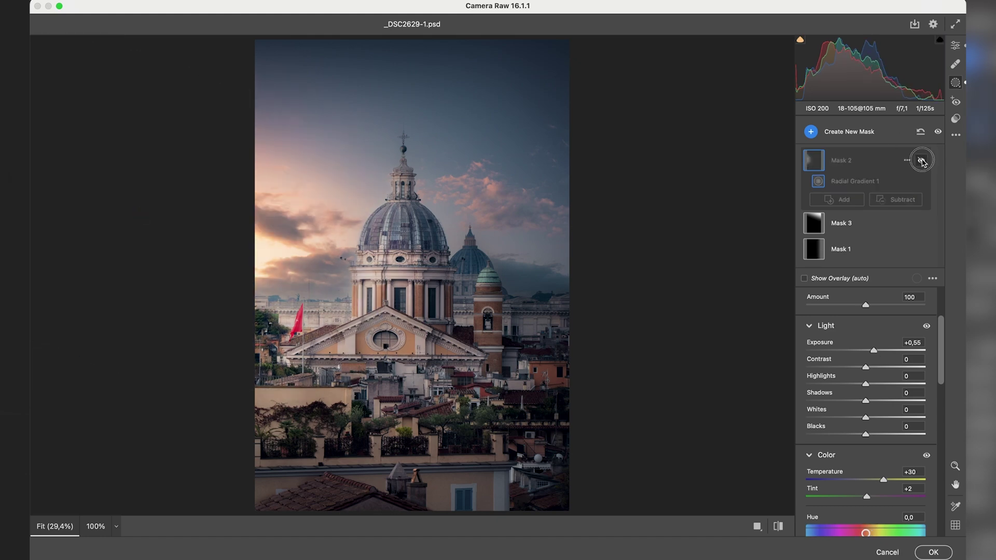
{"action": "left_click", "coordinate": [922, 162]}
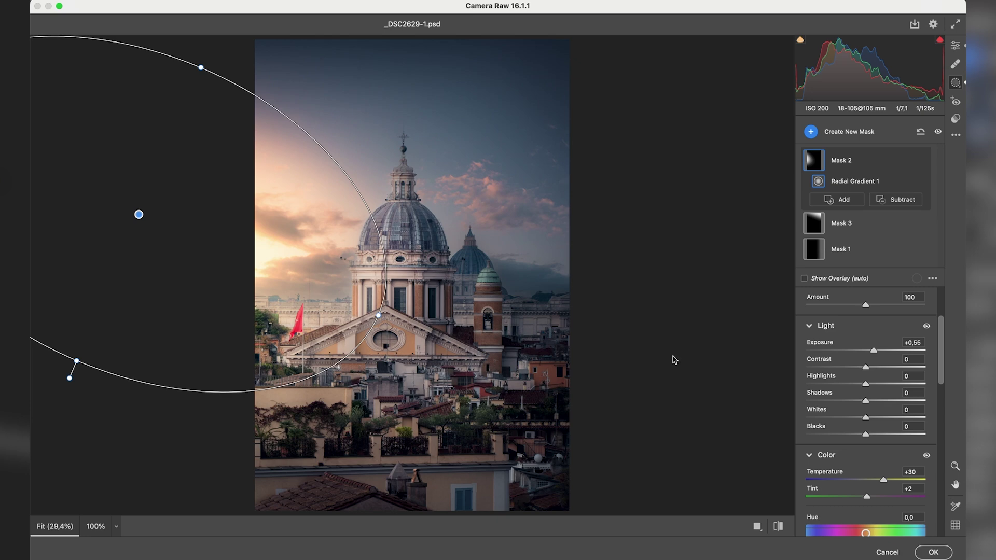
{"action": "left_click_drag", "start_coordinate": [76, 360], "coordinate": [89, 343]}
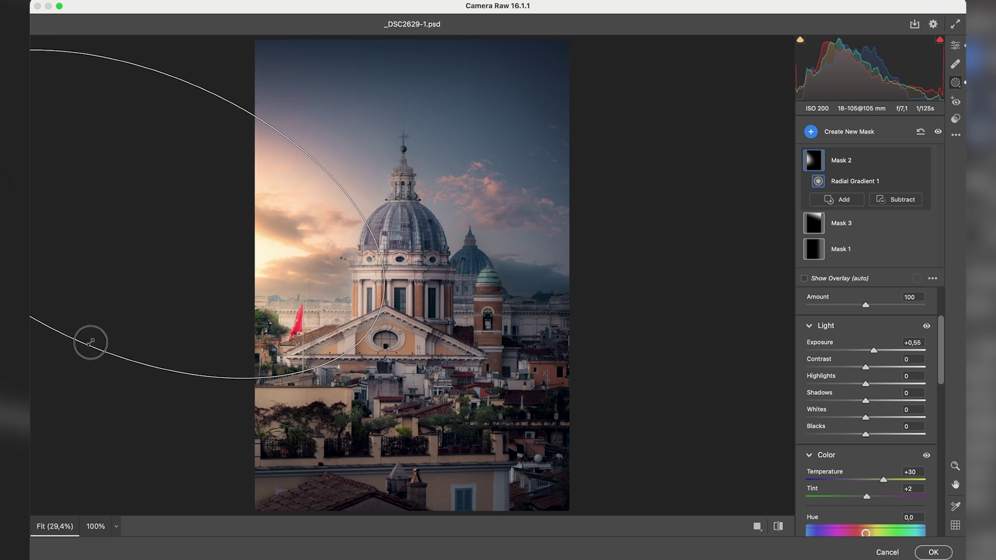
{"action": "left_click_drag", "start_coordinate": [161, 221], "coordinate": [171, 210]}
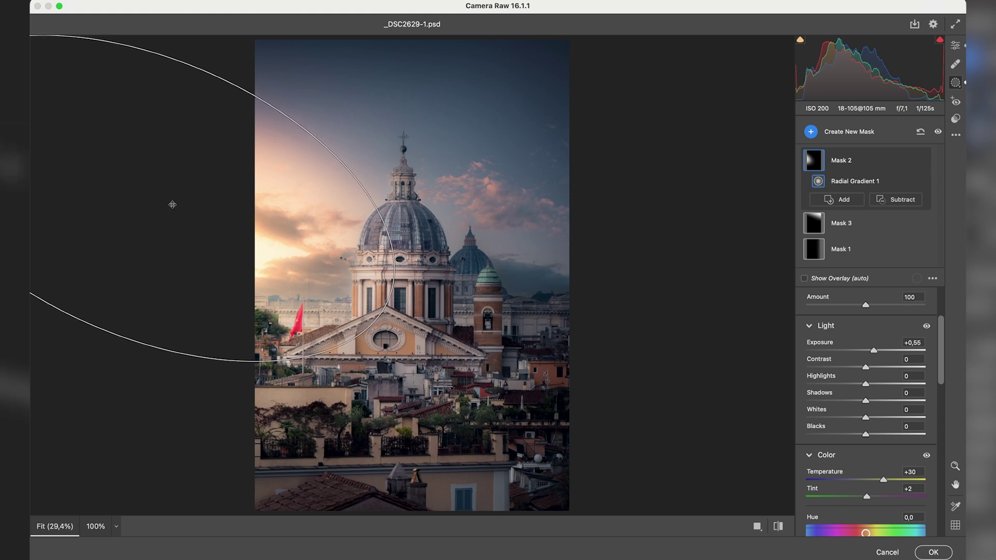
{"action": "left_click_drag", "start_coordinate": [204, 69], "coordinate": [197, 83]}
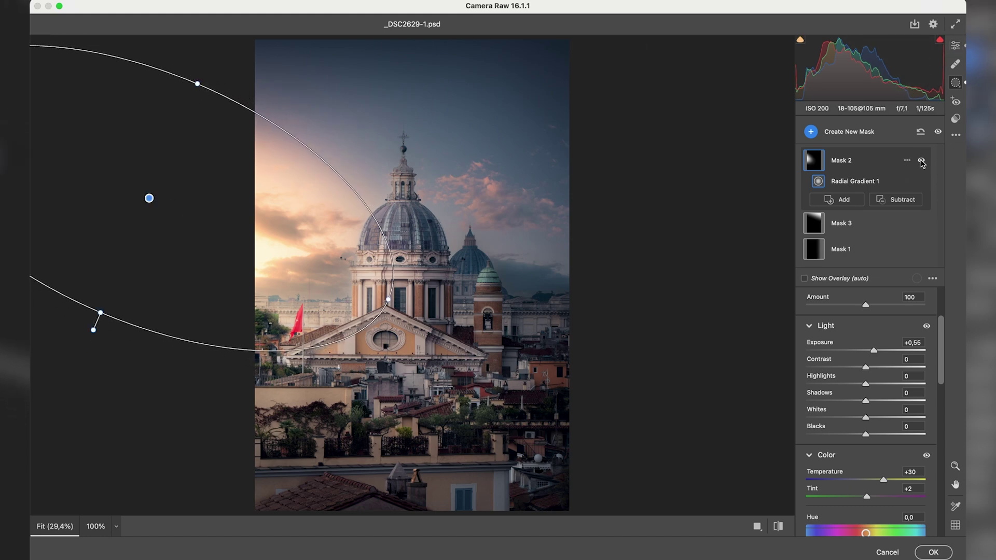
{"action": "left_click", "coordinate": [922, 163]}
Step: Lower Mask 2 Highlights to -22 and compare the mask hidden and shown
{"action": "left_click_drag", "start_coordinate": [865, 385], "coordinate": [847, 385]}
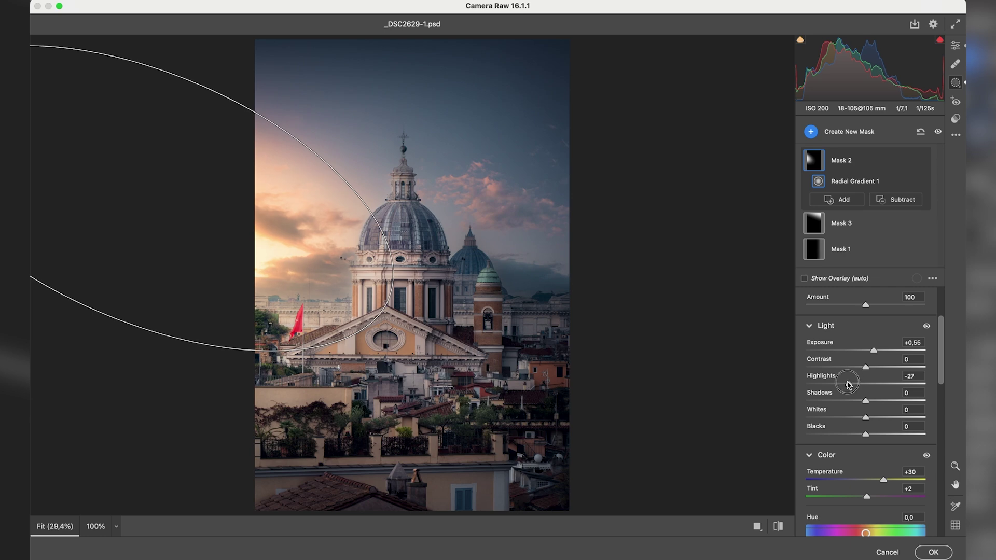
{"action": "left_click_drag", "start_coordinate": [851, 384], "coordinate": [853, 384]}
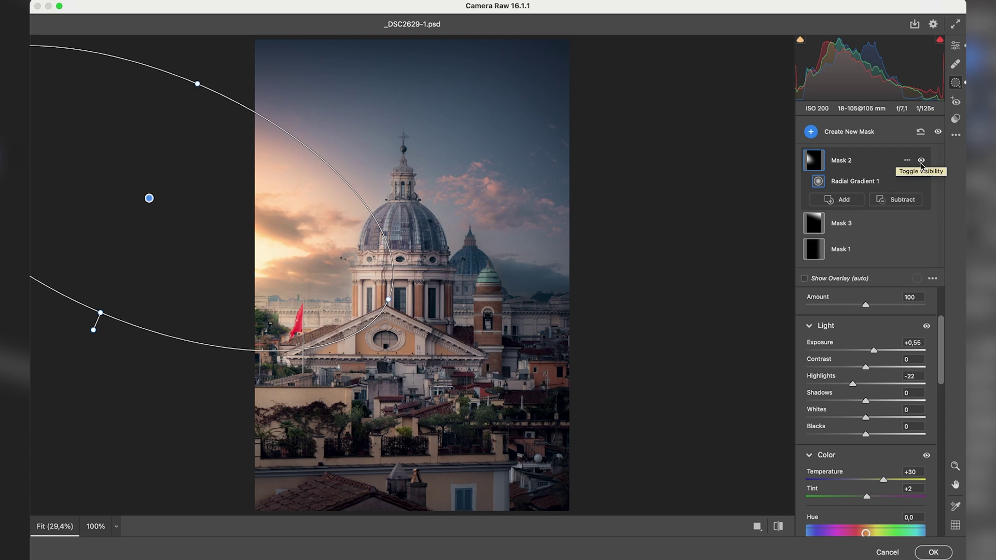
{"action": "left_click", "coordinate": [921, 163]}
{"action": "left_click", "coordinate": [922, 162]}
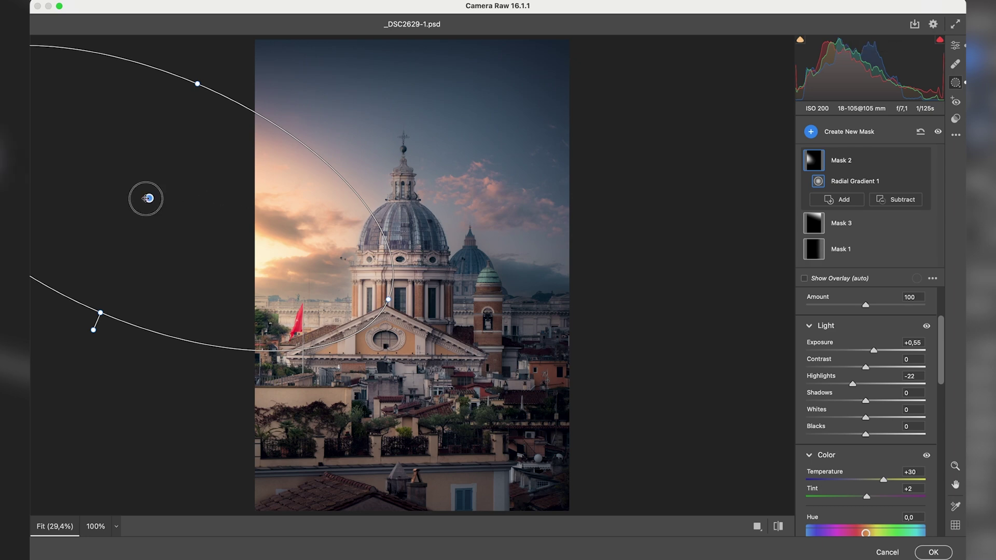
Step: Shift the sunlight gradient right, check it on and off, and begin a Subtract
{"action": "left_click_drag", "start_coordinate": [149, 199], "coordinate": [180, 195]}
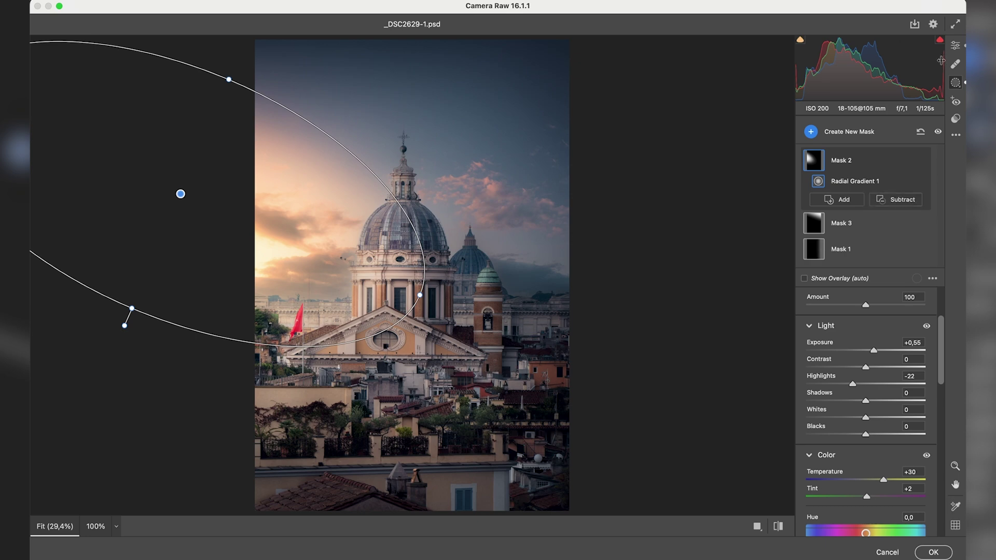
{"action": "left_click", "coordinate": [921, 160]}
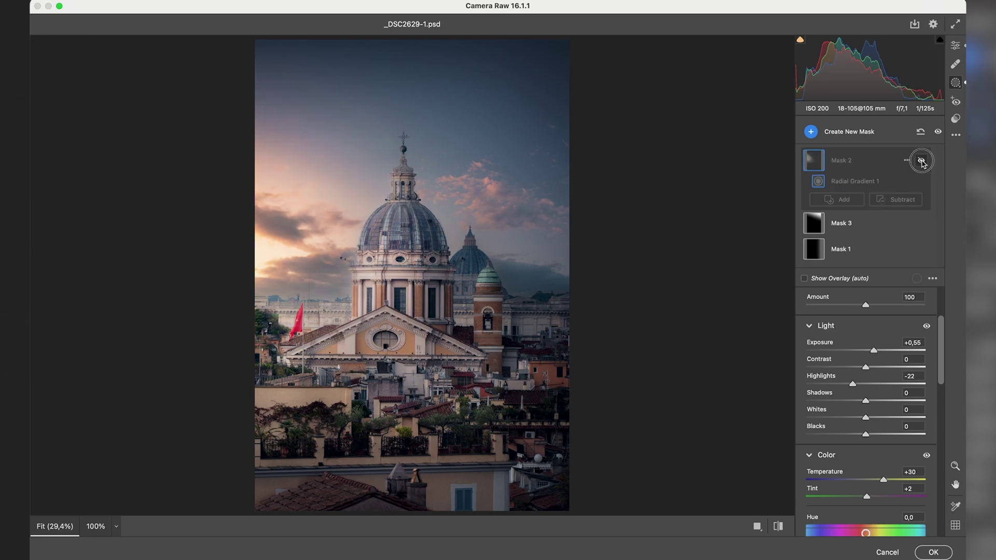
{"action": "left_click", "coordinate": [922, 161]}
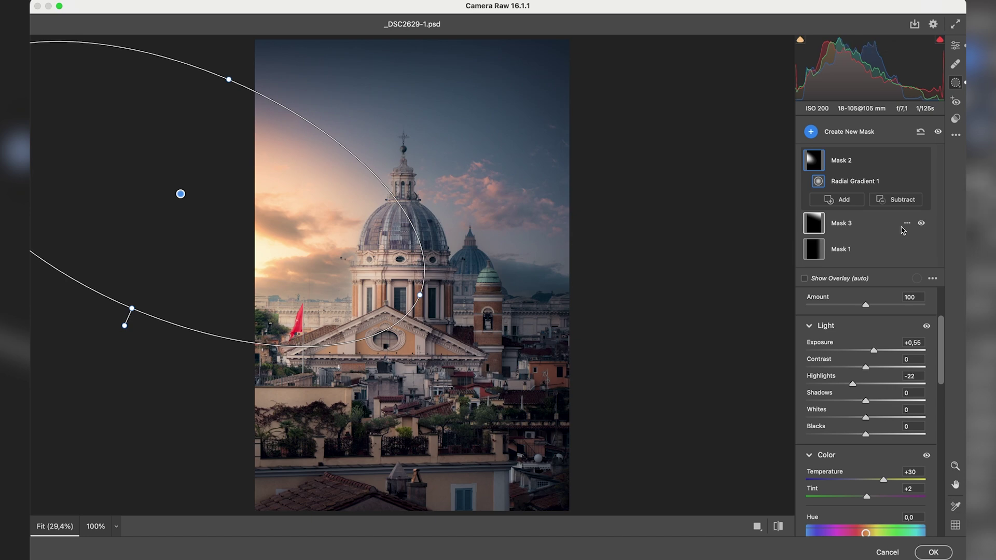
{"action": "left_click", "coordinate": [895, 200]}
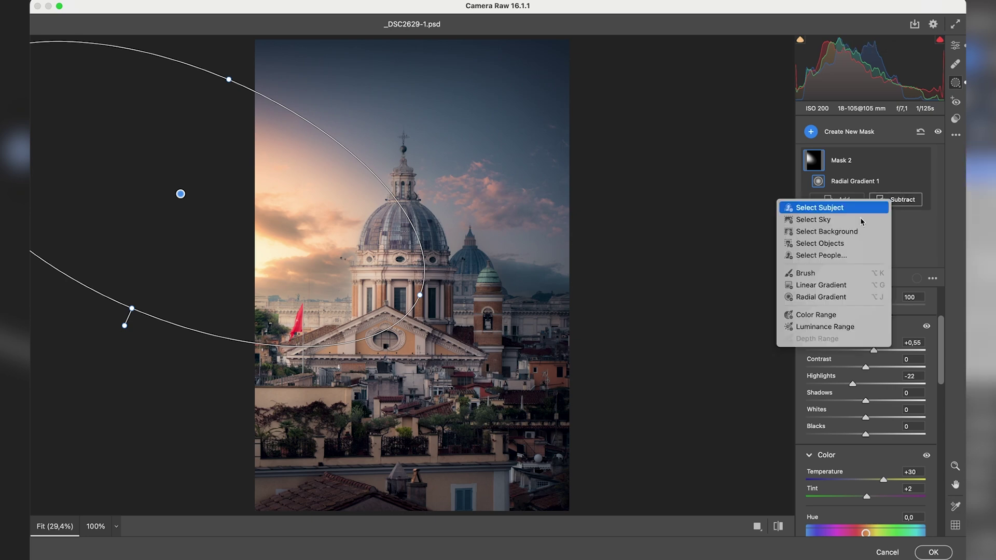
Step: Brush-subtract the sunlight from the church facade, then reselect the radial gradient
{"action": "left_click", "coordinate": [809, 273]}
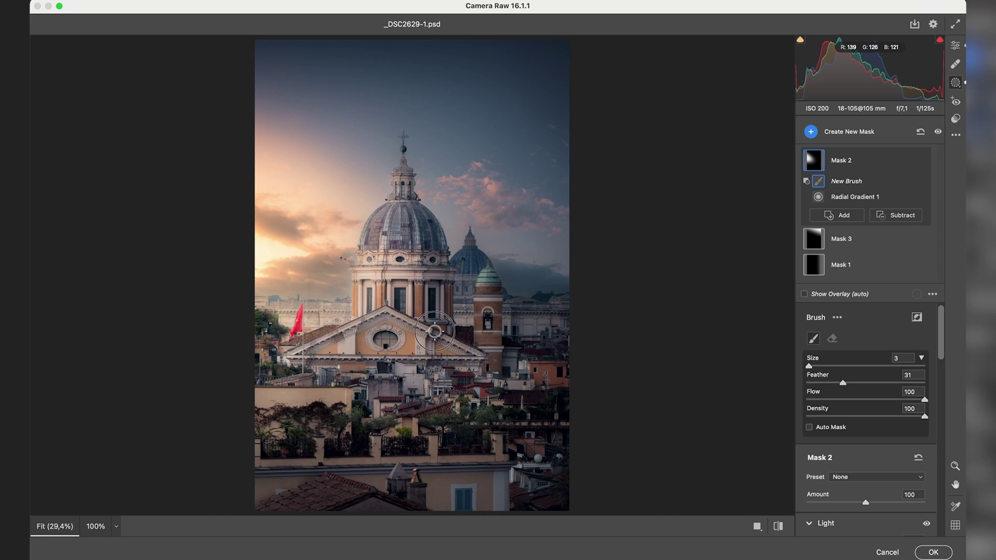
{"action": "left_click_drag", "start_coordinate": [353, 342], "coordinate": [288, 354]}
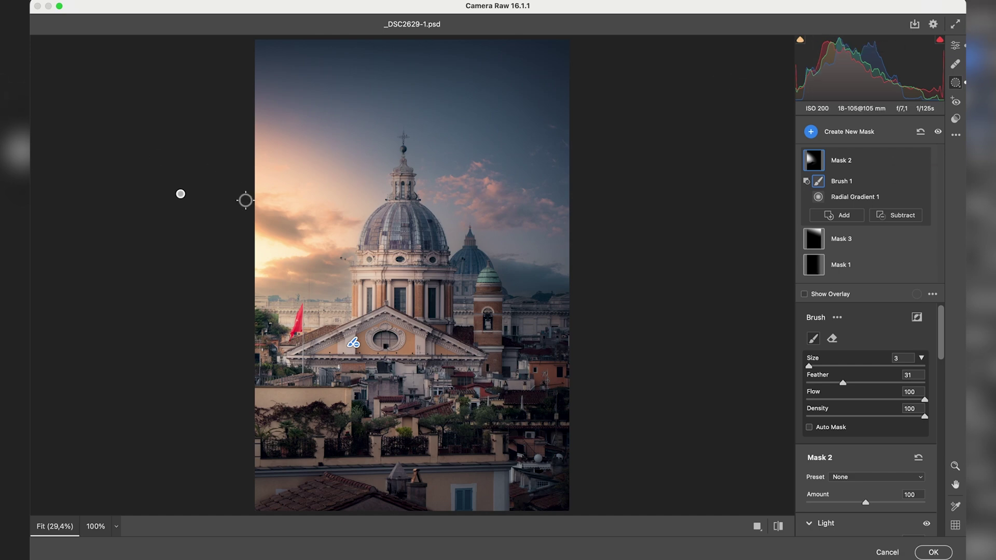
{"action": "left_click_drag", "start_coordinate": [245, 200], "coordinate": [212, 220]}
{"action": "left_click", "coordinate": [181, 194]}
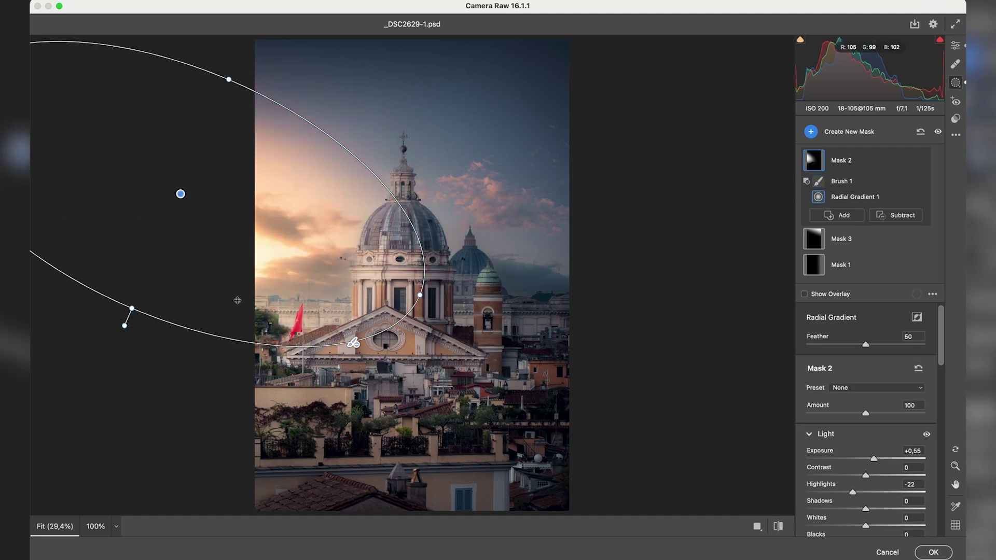
{"action": "scroll", "coordinate": [847, 479], "scroll_direction": "down", "scroll_amount": 3}
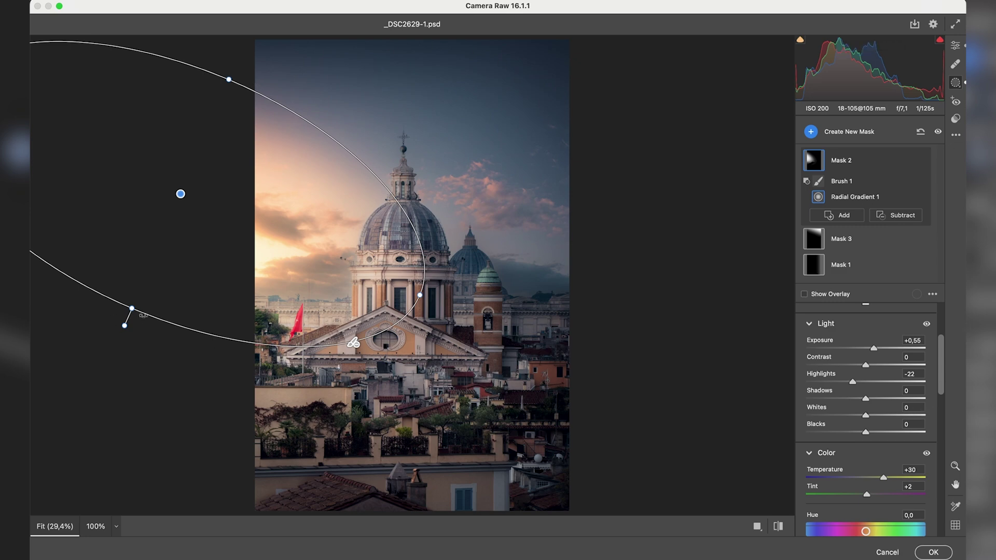
Step: Enlarge, move down-left and flatten the ellipse, then lower Temperature to +16
{"action": "left_click_drag", "start_coordinate": [131, 308], "coordinate": [110, 354]}
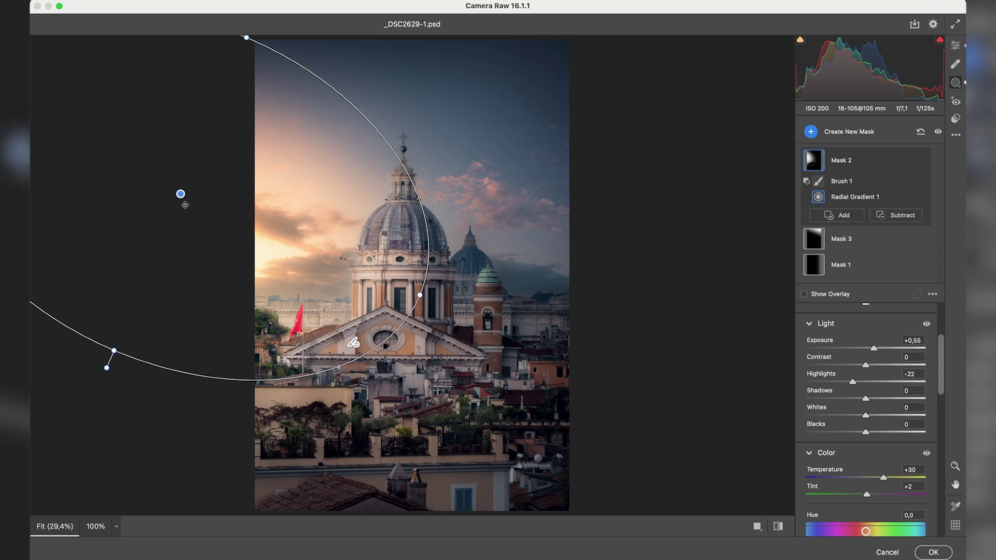
{"action": "mouse_move", "coordinate": [180, 194]}
{"action": "left_mouse_down"}
{"action": "mouse_move", "coordinate": [115, 238]}
{"action": "mouse_move", "coordinate": [138, 244]}
{"action": "mouse_move", "coordinate": [150, 233]}
{"action": "left_mouse_up"}
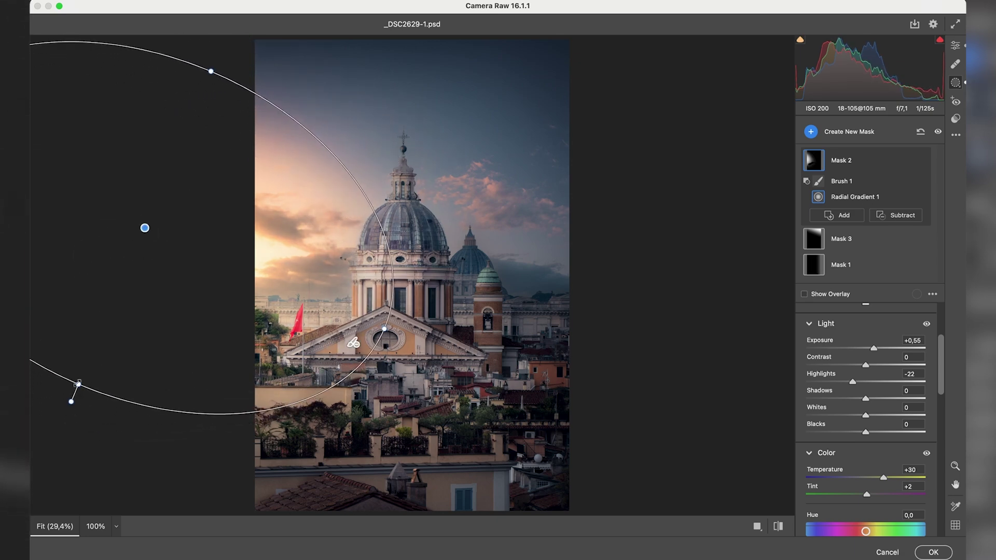
{"action": "left_click_drag", "start_coordinate": [78, 384], "coordinate": [85, 371]}
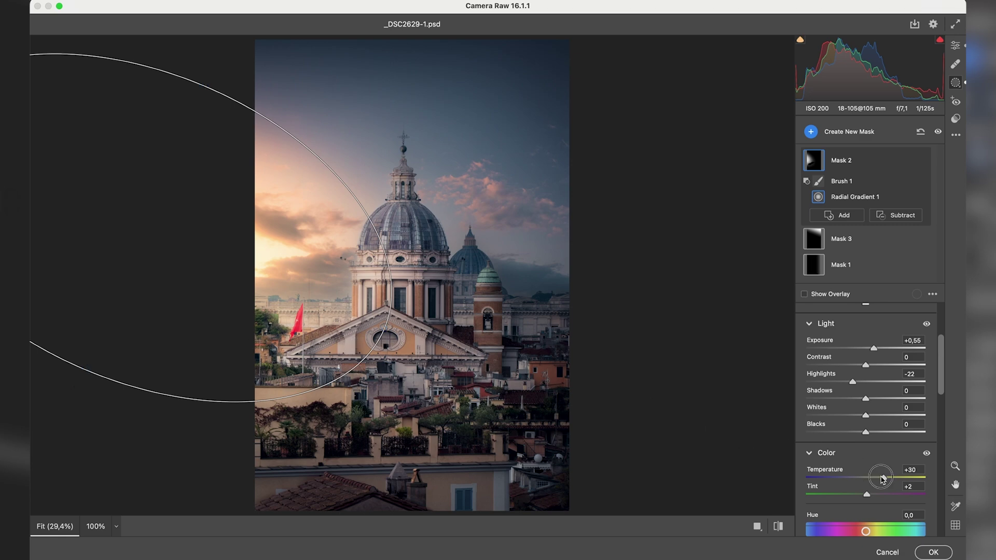
{"action": "left_click_drag", "start_coordinate": [882, 478], "coordinate": [875, 479]}
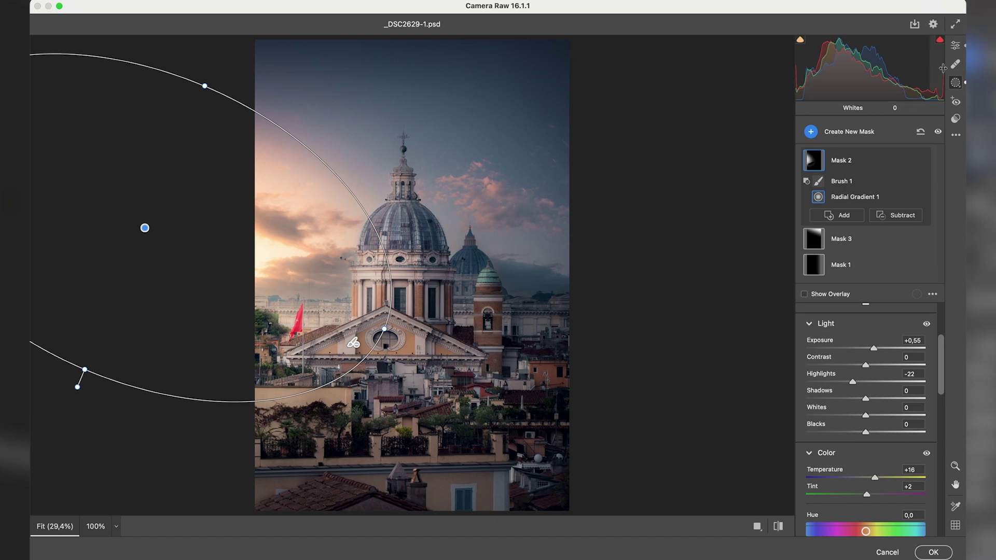
Step: Return to the Edit panel and toggle between the warm-sunlight edit and the original photo
{"action": "left_click", "coordinate": [956, 48]}
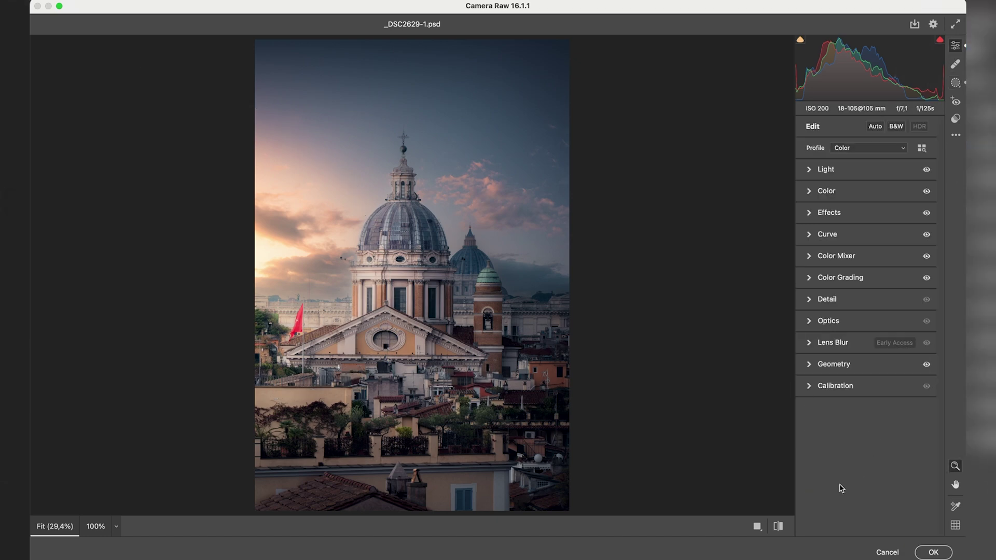
{"action": "left_click", "coordinate": [782, 528]}
{"action": "left_click", "coordinate": [782, 527]}
{"action": "left_click", "coordinate": [782, 527]}
{"action": "left_click", "coordinate": [782, 529]}
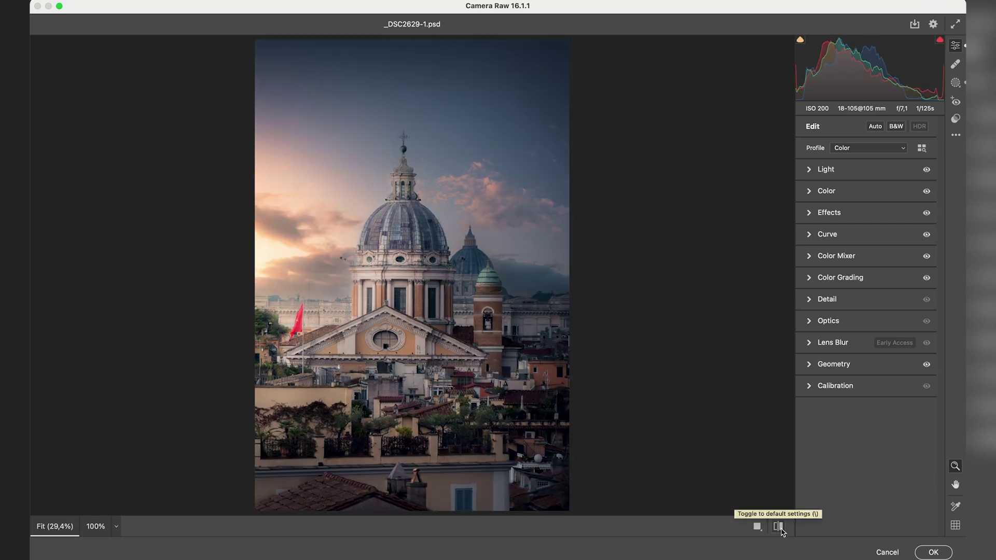